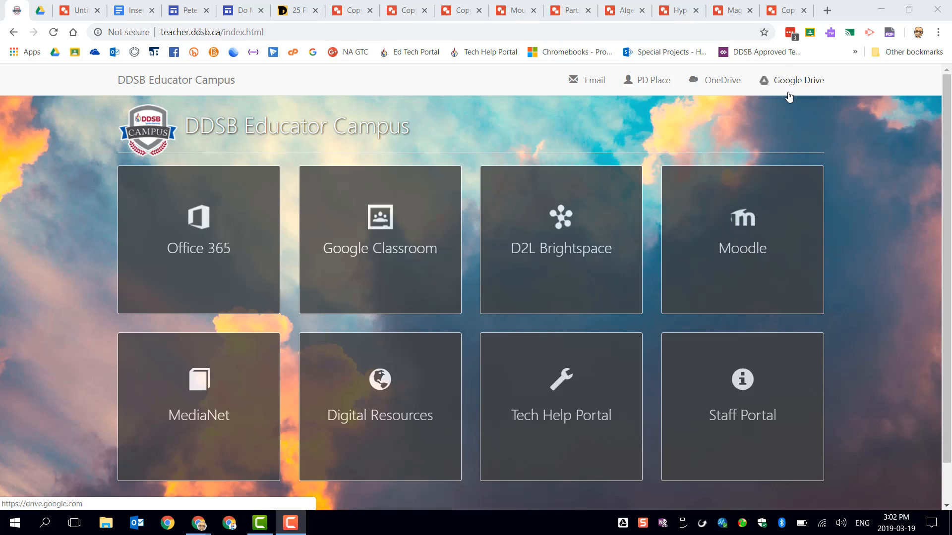
# Switch to Google Drive and create a new blank Google Drawings file
pyautogui.click(40, 14)
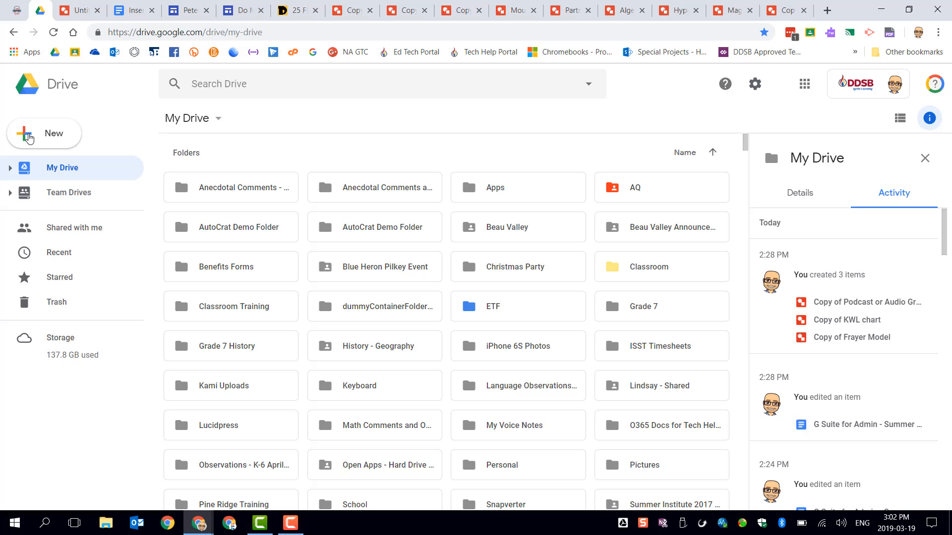
pyautogui.click(37, 139)
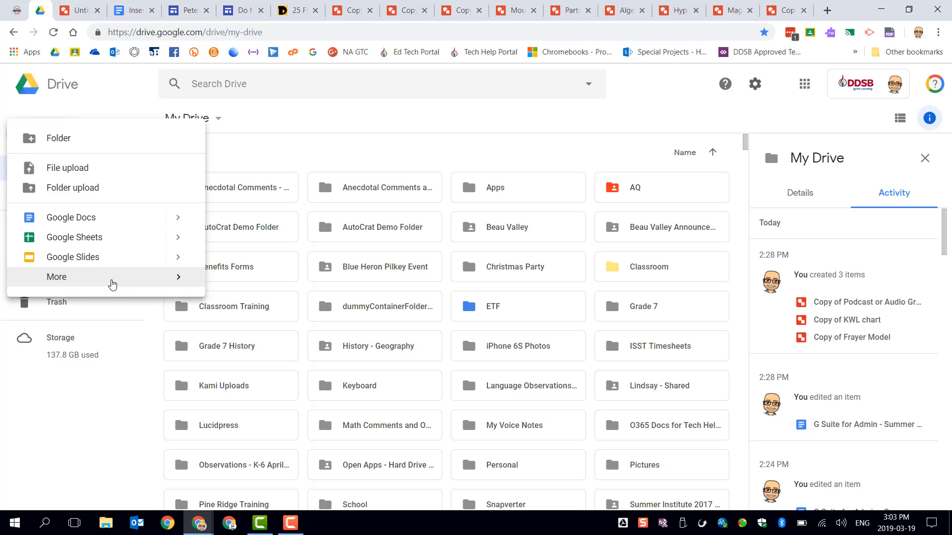
pyautogui.moveTo(177, 283)
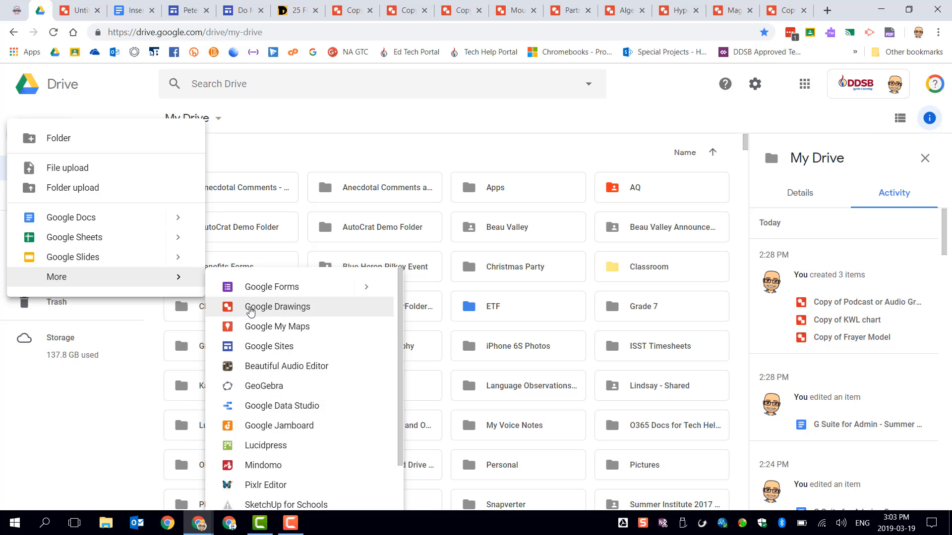
pyautogui.click(250, 308)
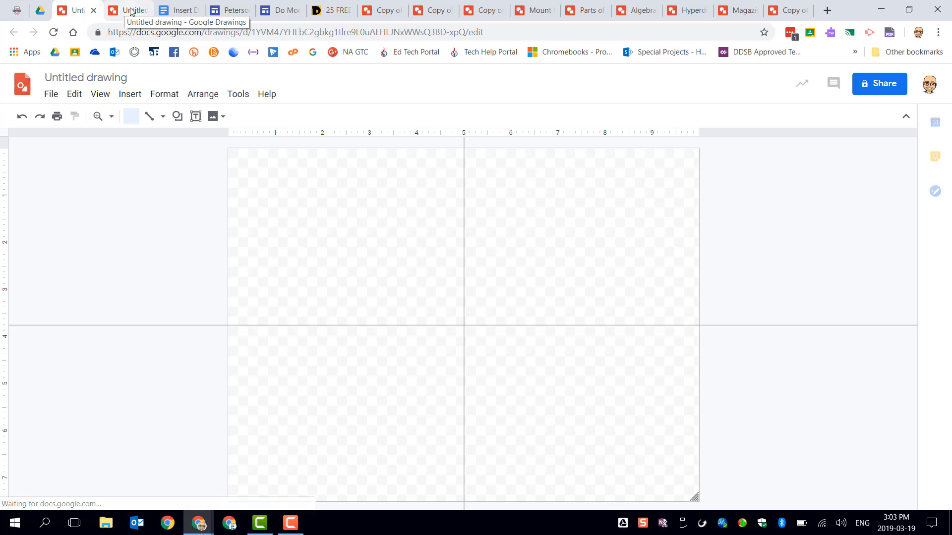
# Rename the untitled drawing as Google Drawings Demo
pyautogui.click(76, 80)
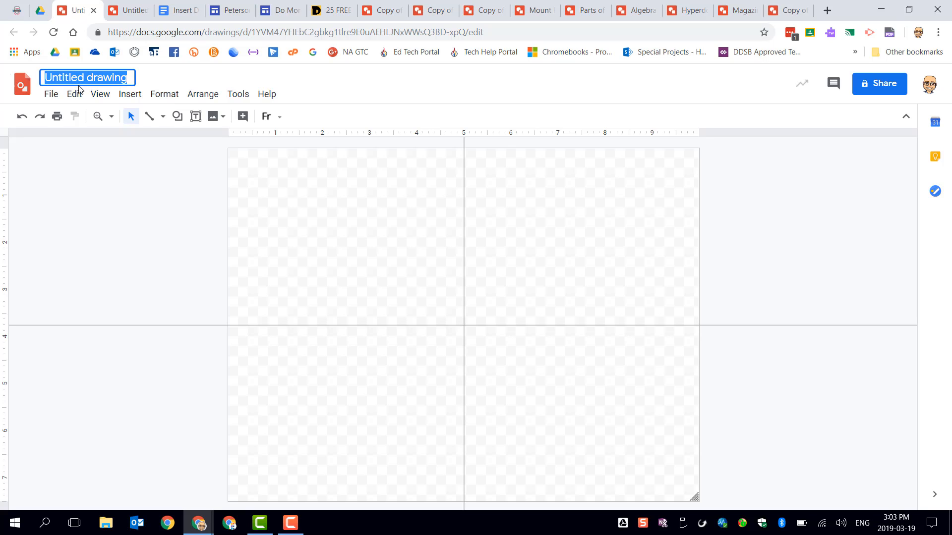
pyautogui.write('Google ')
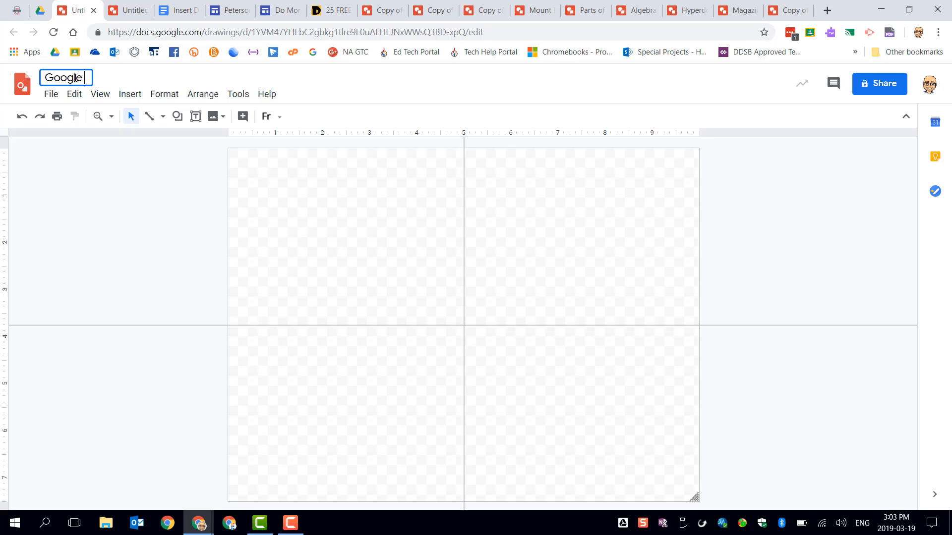
pyautogui.write('Drawing')
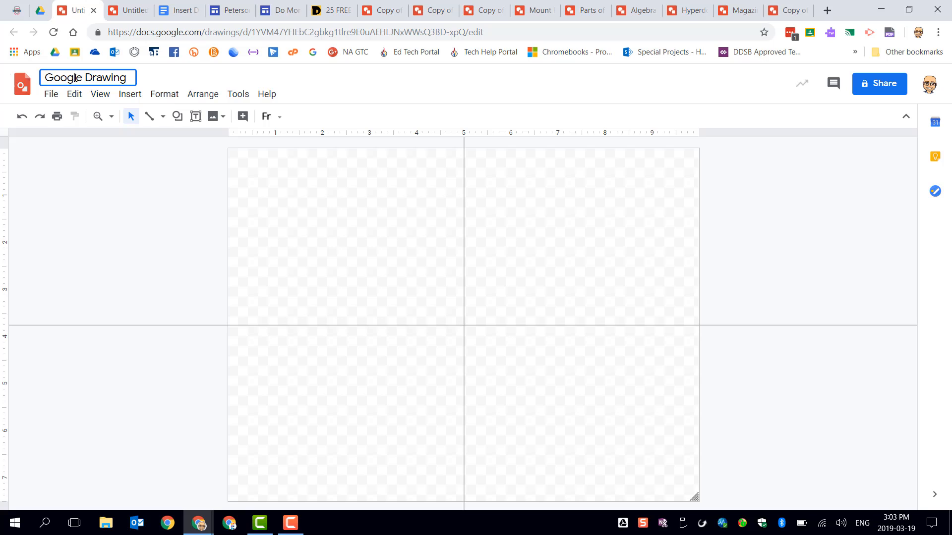
pyautogui.write('s Demo')
pyautogui.press('Return')
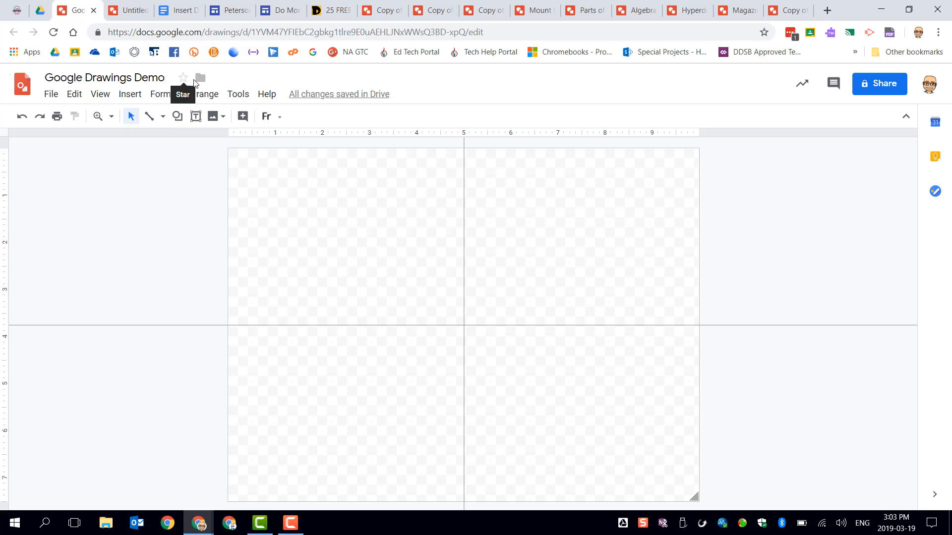
pyautogui.click(200, 78)
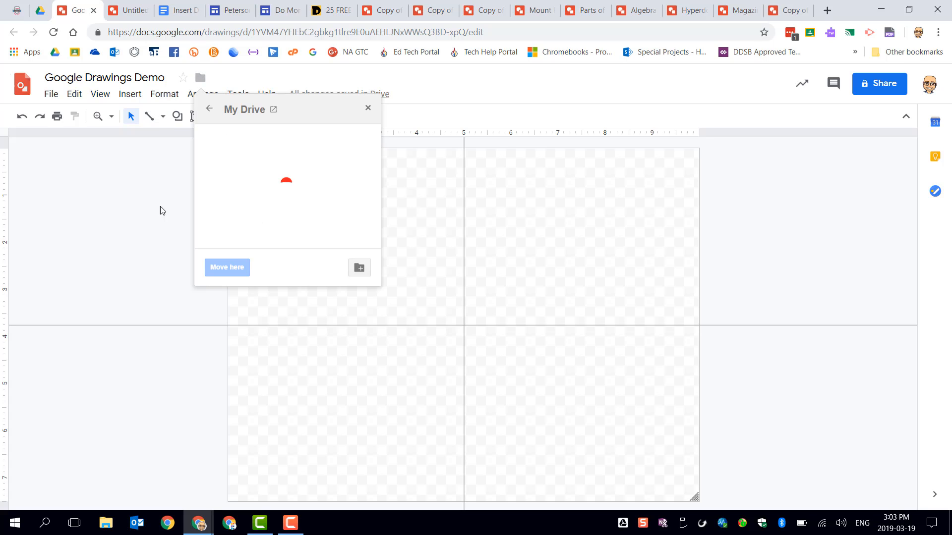
pyautogui.click(137, 212)
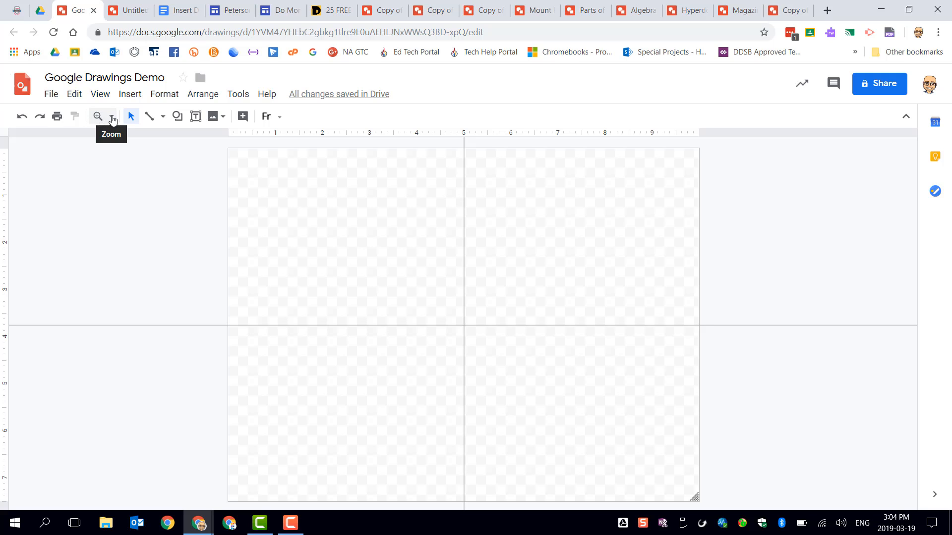
pyautogui.click(111, 117)
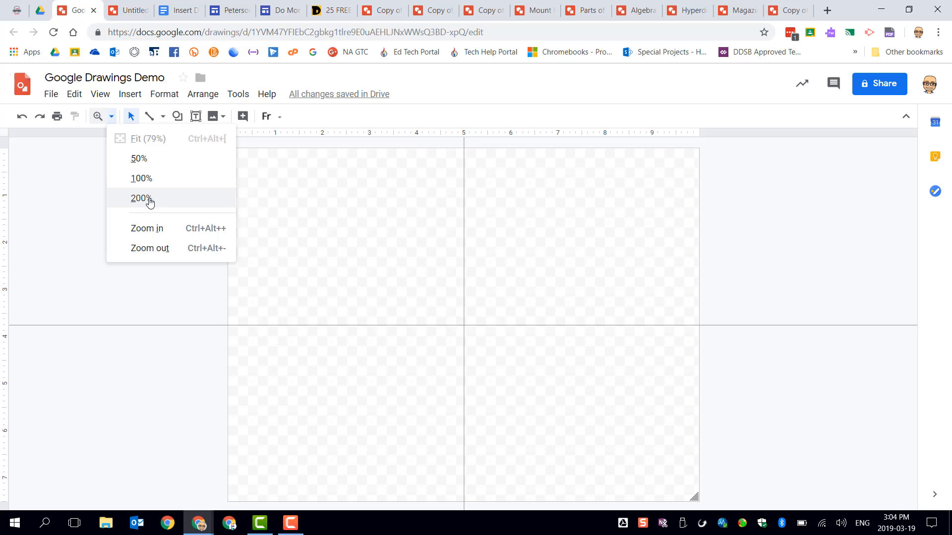
pyautogui.click(71, 181)
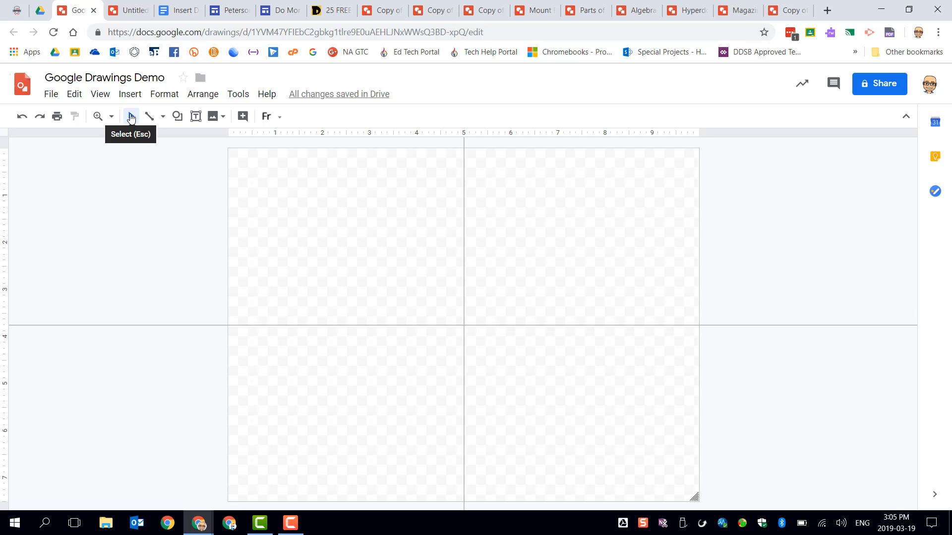
pyautogui.click(132, 119)
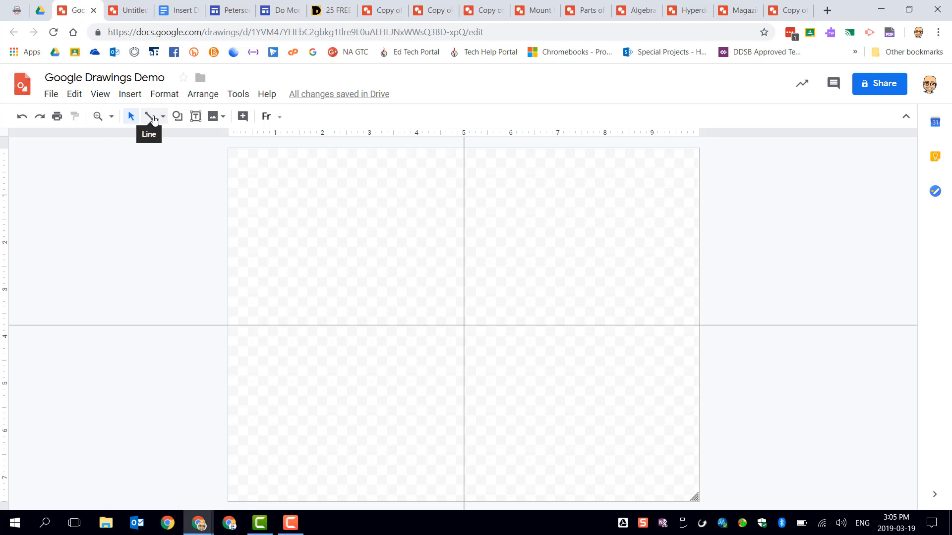
# Draw a short diagonal line in the canvas's upper-left quadrant and a horizontal line from about 3 to 7.4 on the ruler near the canvas top
pyautogui.click(150, 120)
pyautogui.moveTo(272, 197); pyautogui.dragTo(330, 255)
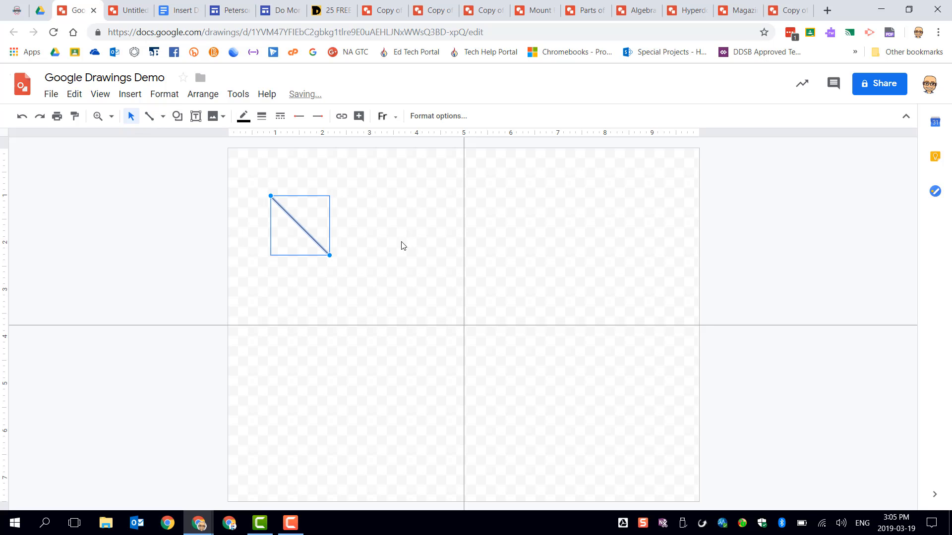
pyautogui.click(392, 215)
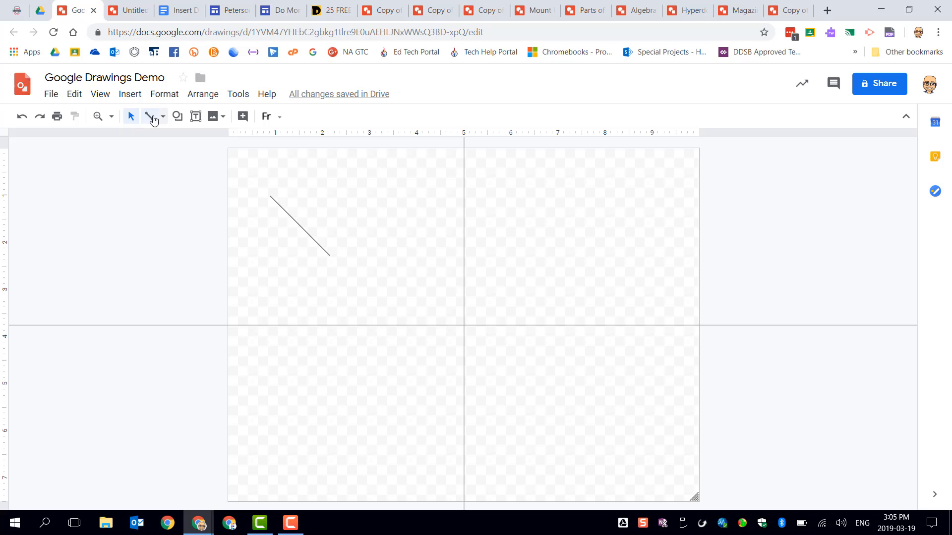
pyautogui.click(151, 118)
pyautogui.moveTo(373, 192); pyautogui.dragTo(577, 192)
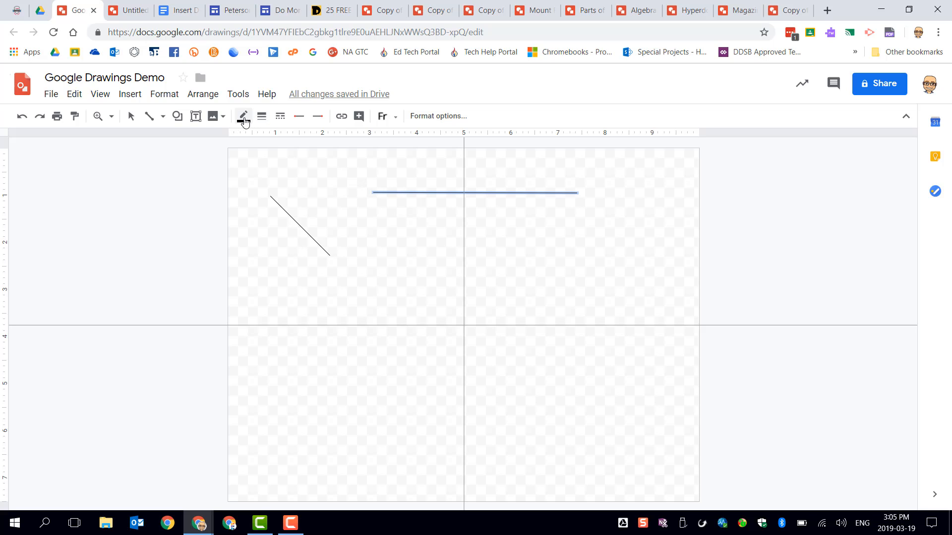
# Format the horizontal line with orange colour, 12px weight and a dash-dot pattern
pyautogui.click(244, 119)
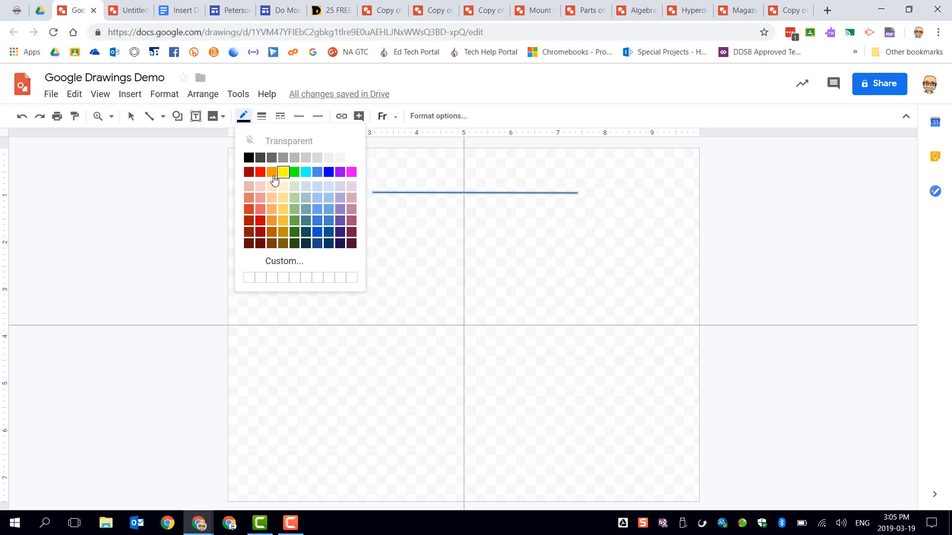
pyautogui.click(272, 172)
pyautogui.click(262, 116)
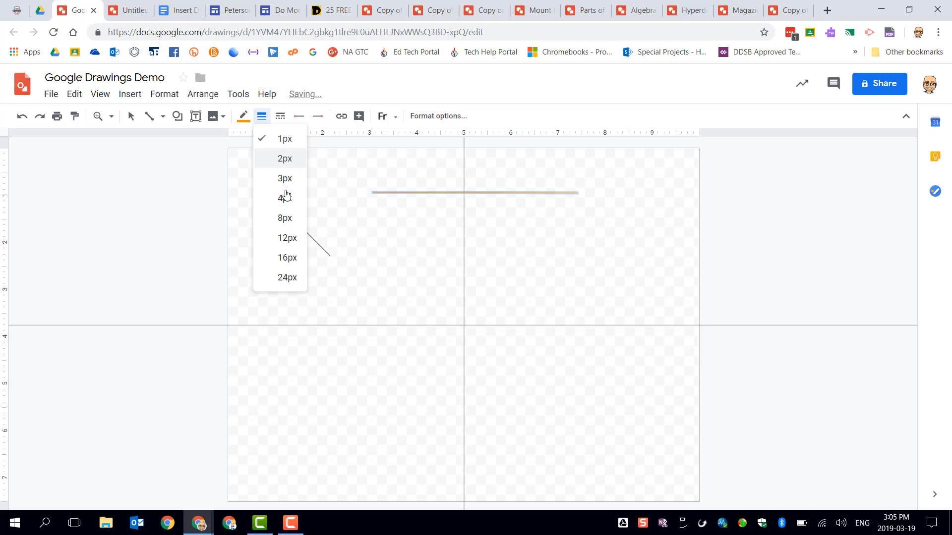
pyautogui.click(287, 239)
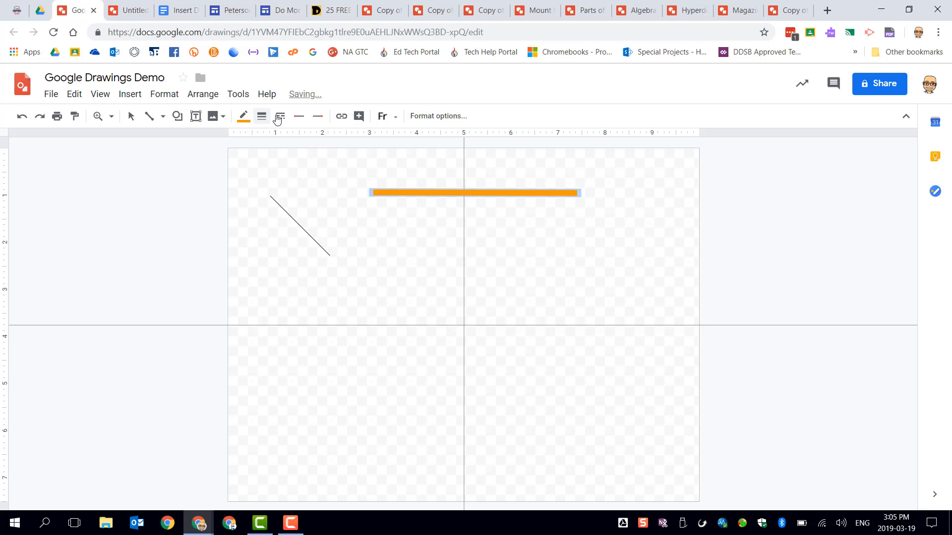
pyautogui.click(278, 118)
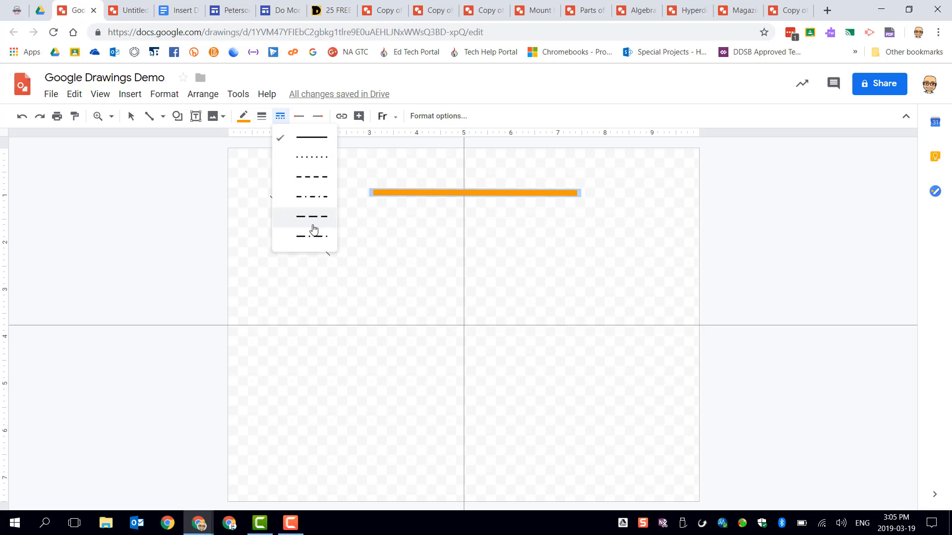
pyautogui.click(311, 198)
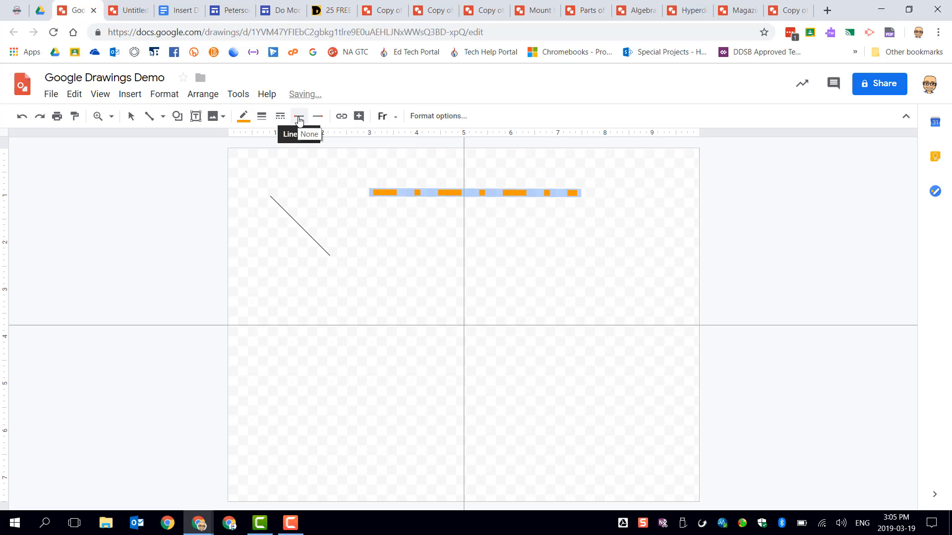
# Finish the right end of the orange dash-dot line with a filled circle
pyautogui.click(298, 119)
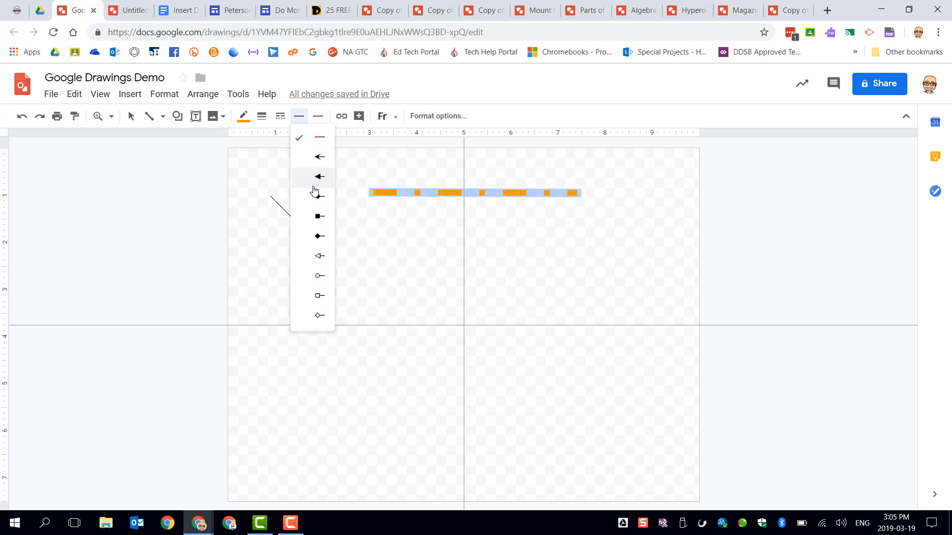
pyautogui.click(318, 118)
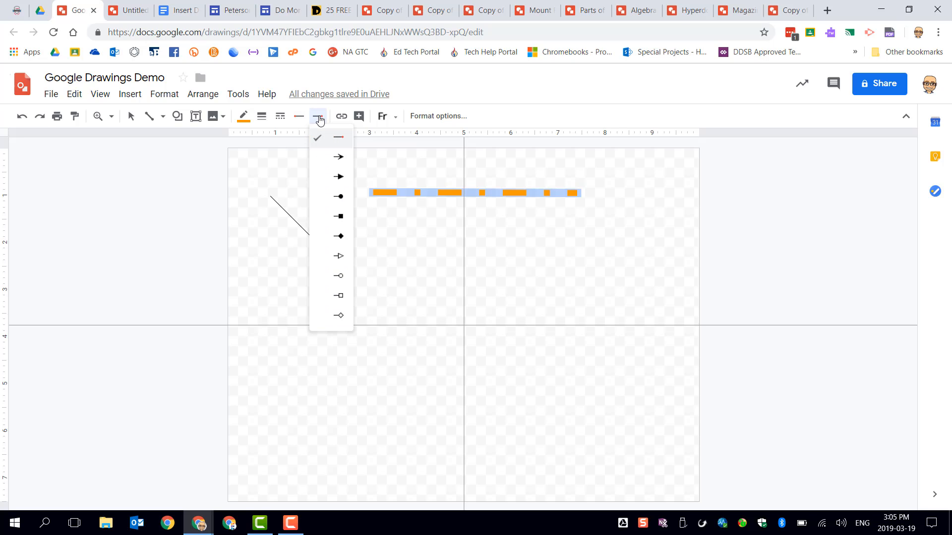
pyautogui.click(337, 197)
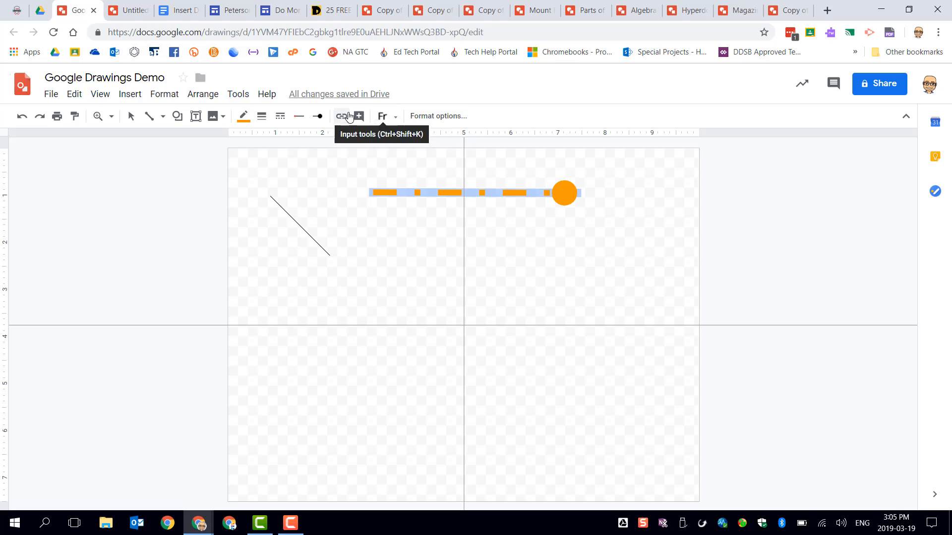
# Draw a nearly horizontal arrow pointing right below the diagonal line, from about 1.1 to 4.2 on the ruler
pyautogui.click(163, 119)
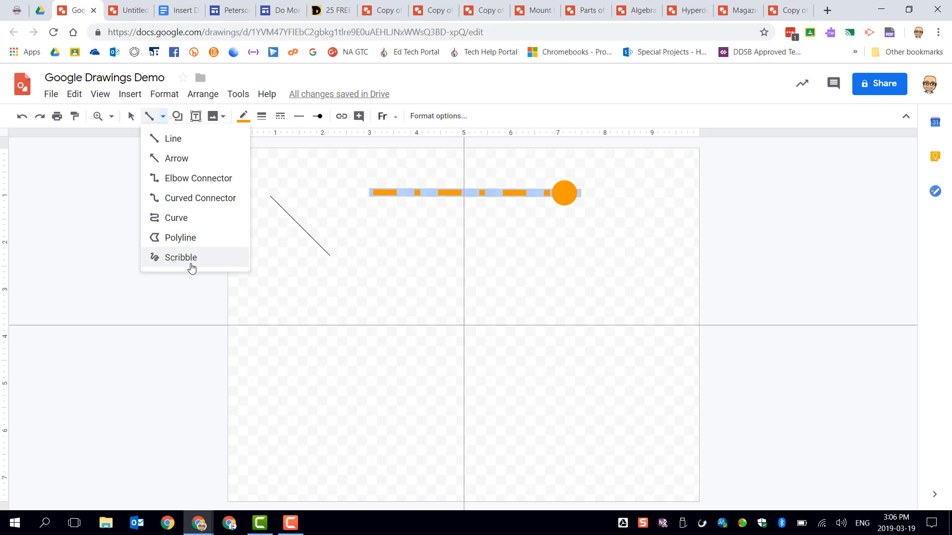
pyautogui.click(171, 158)
pyautogui.moveTo(281, 271); pyautogui.dragTo(427, 272)
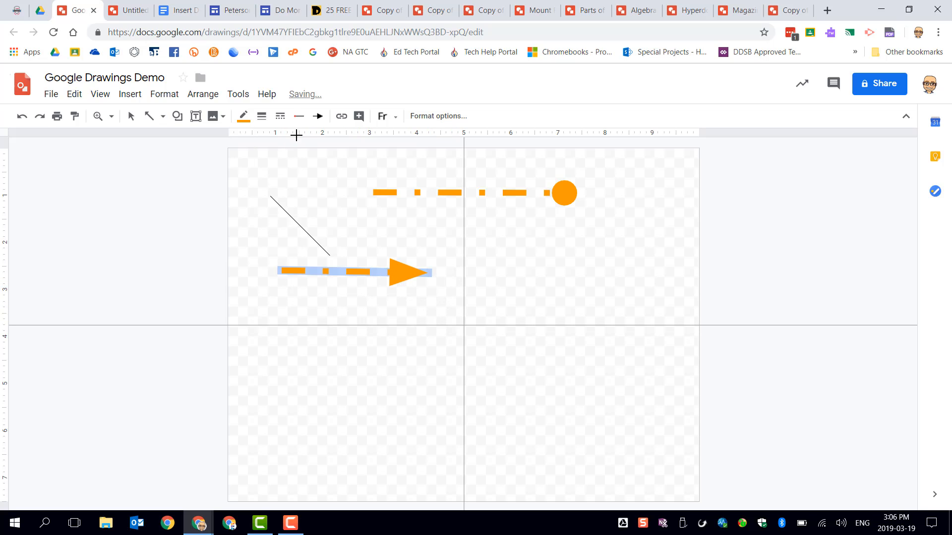
# Change the new arrow to a solid line with a swept-back arrowhead at its end
pyautogui.click(280, 116)
pyautogui.click(300, 145)
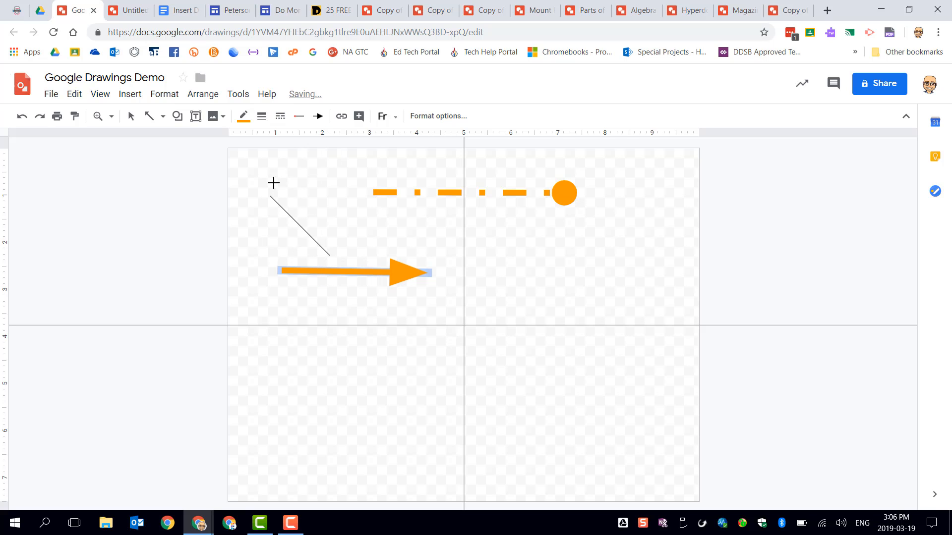
pyautogui.click(318, 116)
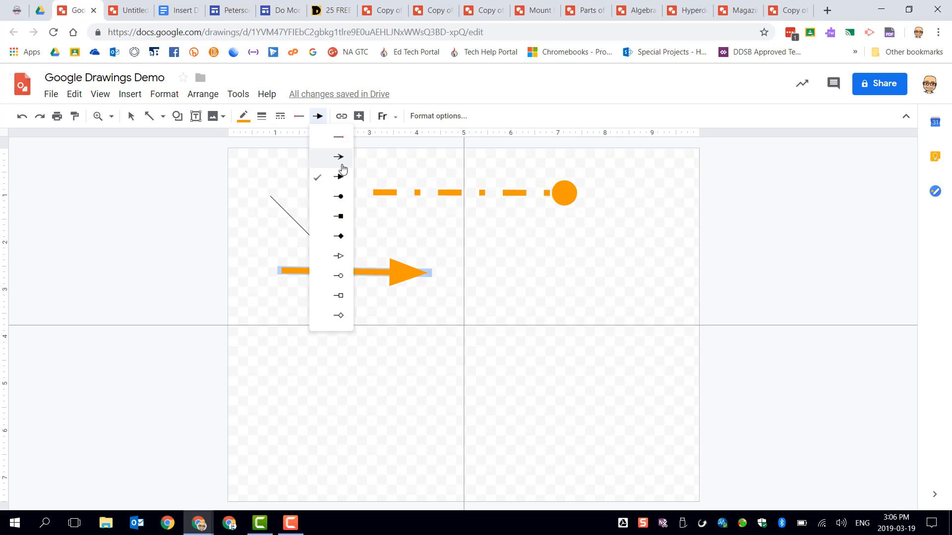
pyautogui.click(338, 162)
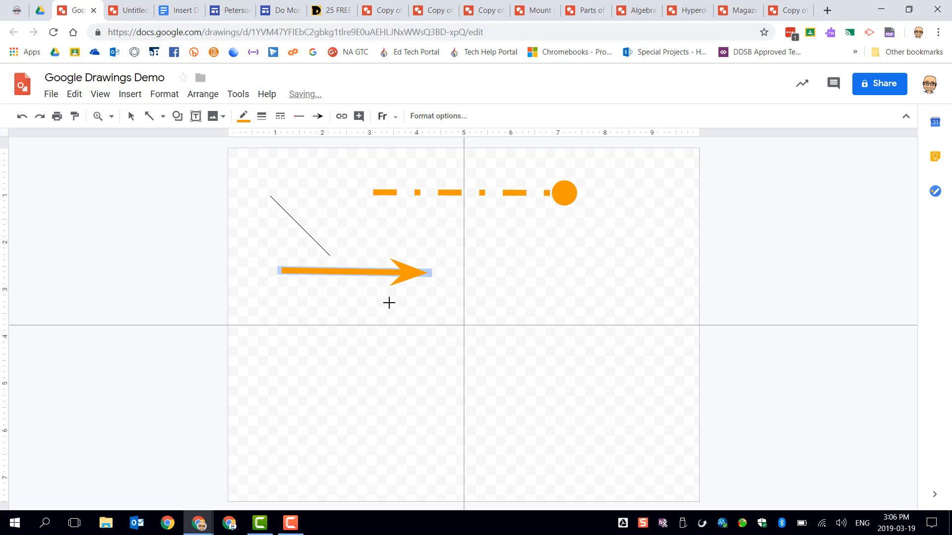
# Draw an elbow connector from the orange circle to the solid arrow's head and remove the connector's end arrowhead
pyautogui.click(163, 117)
pyautogui.click(171, 178)
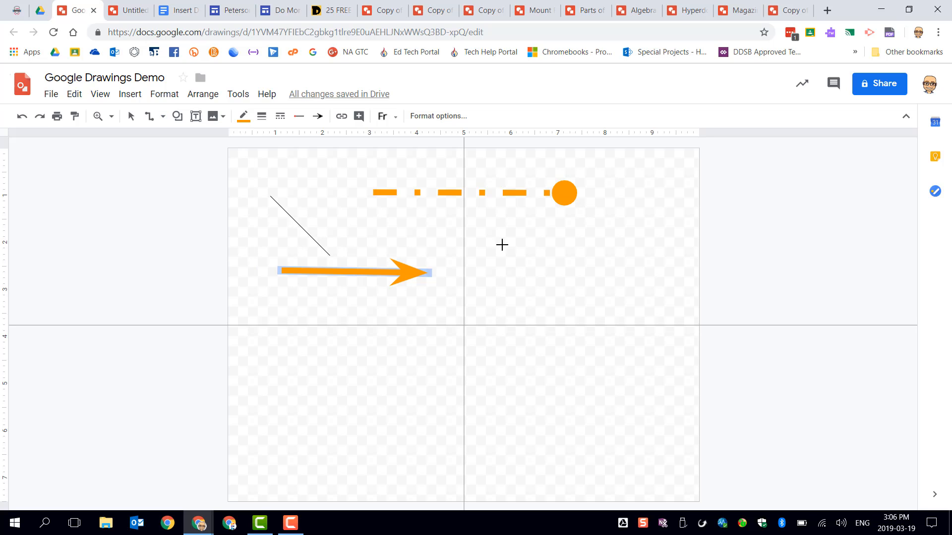
pyautogui.moveTo(563, 193)
pyautogui.mouseDown()
pyautogui.moveTo(623, 252)
pyautogui.moveTo(413, 270)
pyautogui.mouseUp()
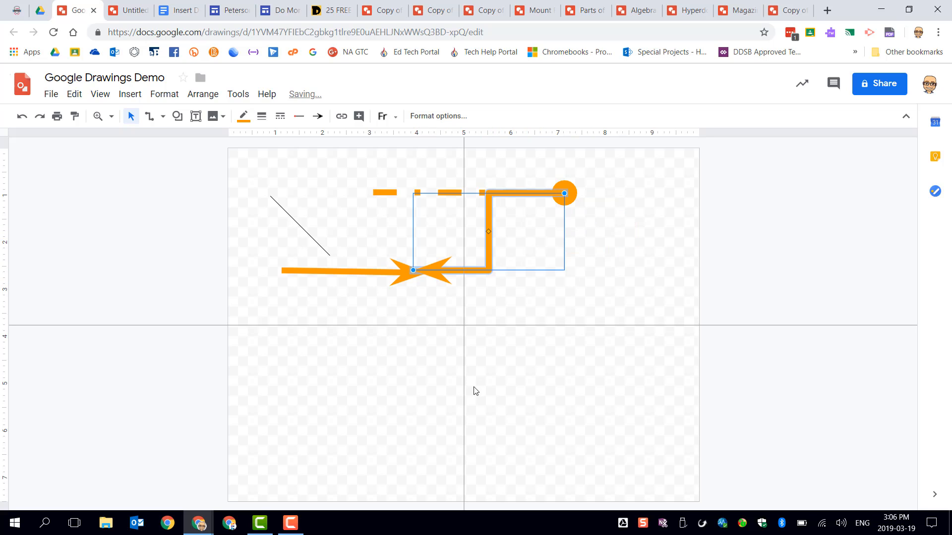
pyautogui.click(317, 116)
pyautogui.click(333, 139)
# Reposition the elbow connector's free end to the lower right of the circle, and move the whole connector down and left, clear of the circle
pyautogui.moveTo(412, 270); pyautogui.dragTo(636, 316)
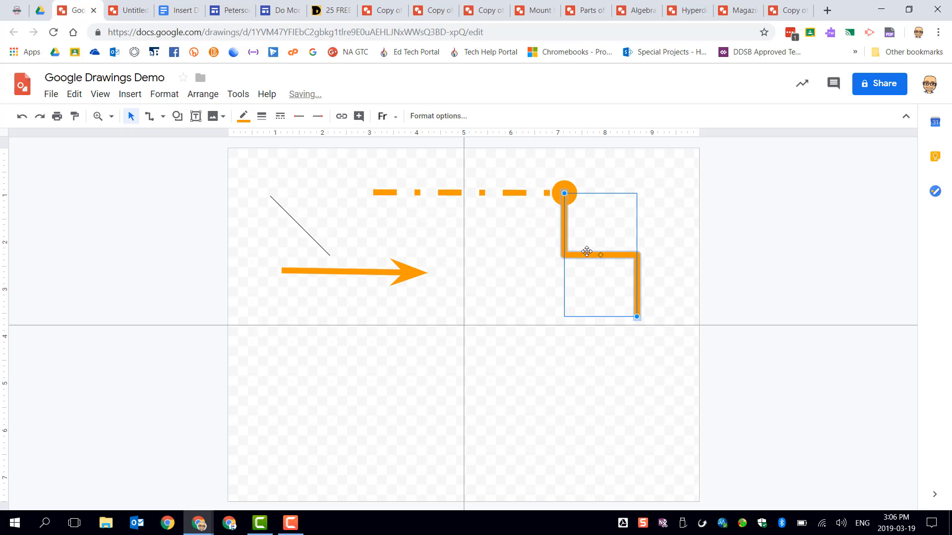
pyautogui.moveTo(586, 251); pyautogui.dragTo(516, 288)
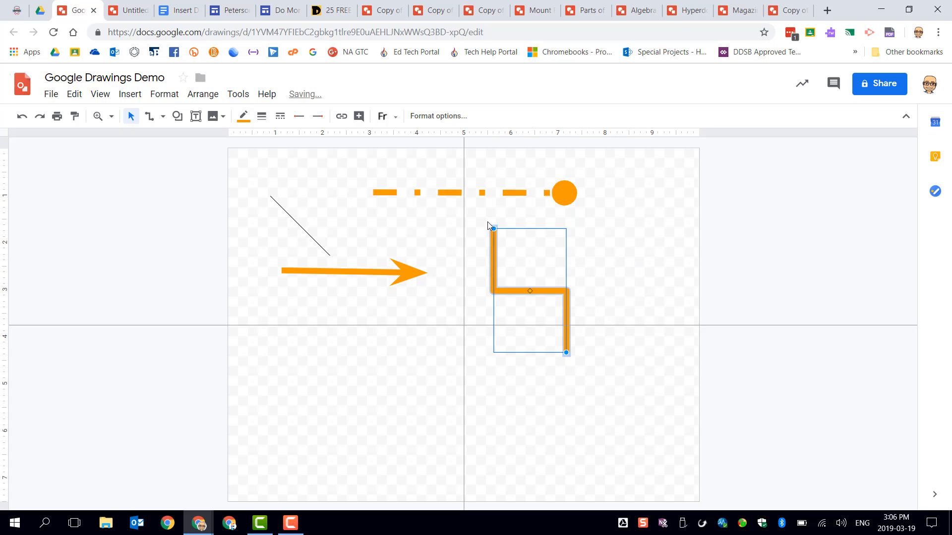